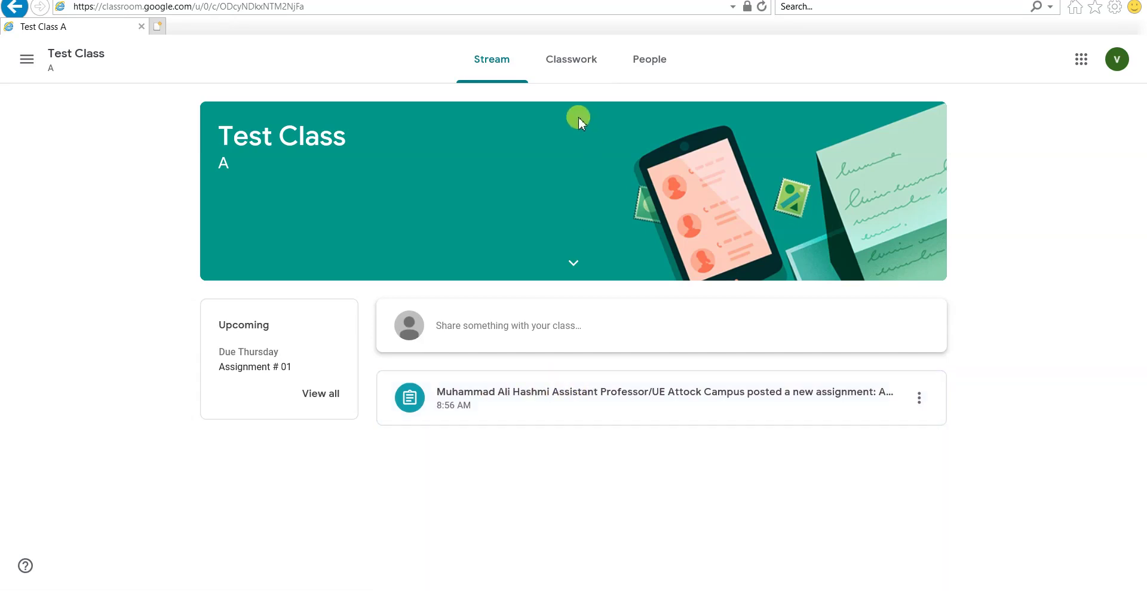
- Open Assignment # 01's full page from Classwork to read its instructions and 20-point value
click(572, 60)
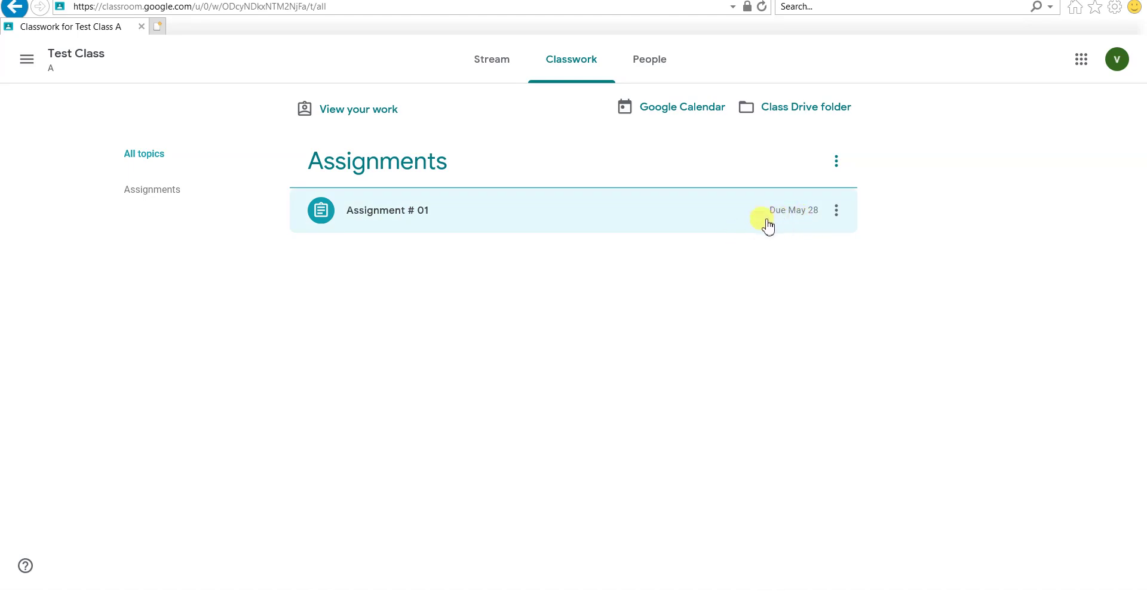
click(488, 225)
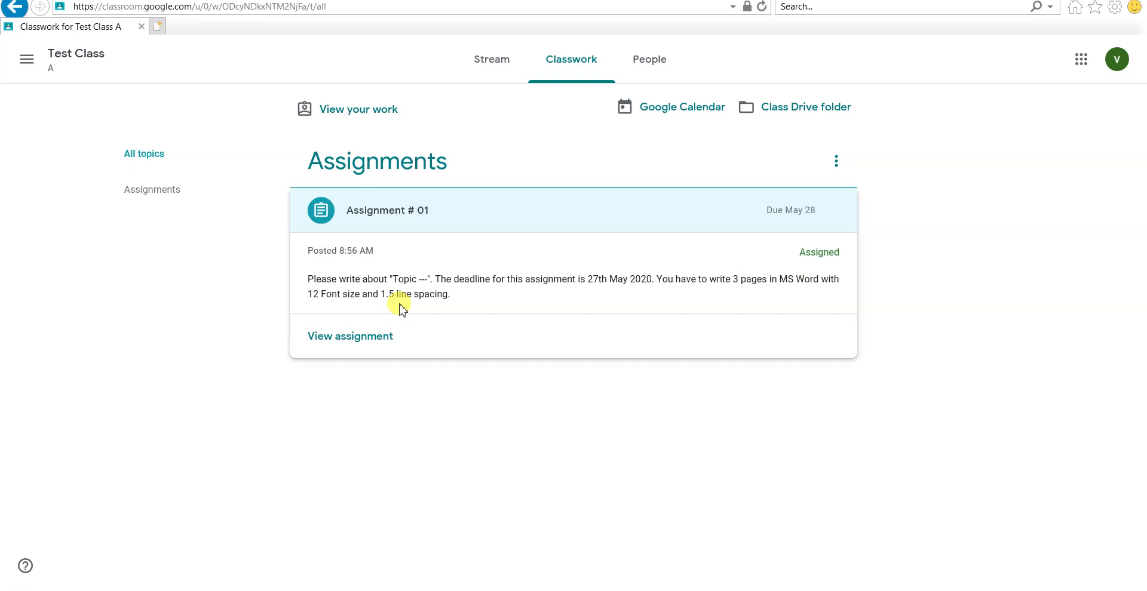
click(362, 338)
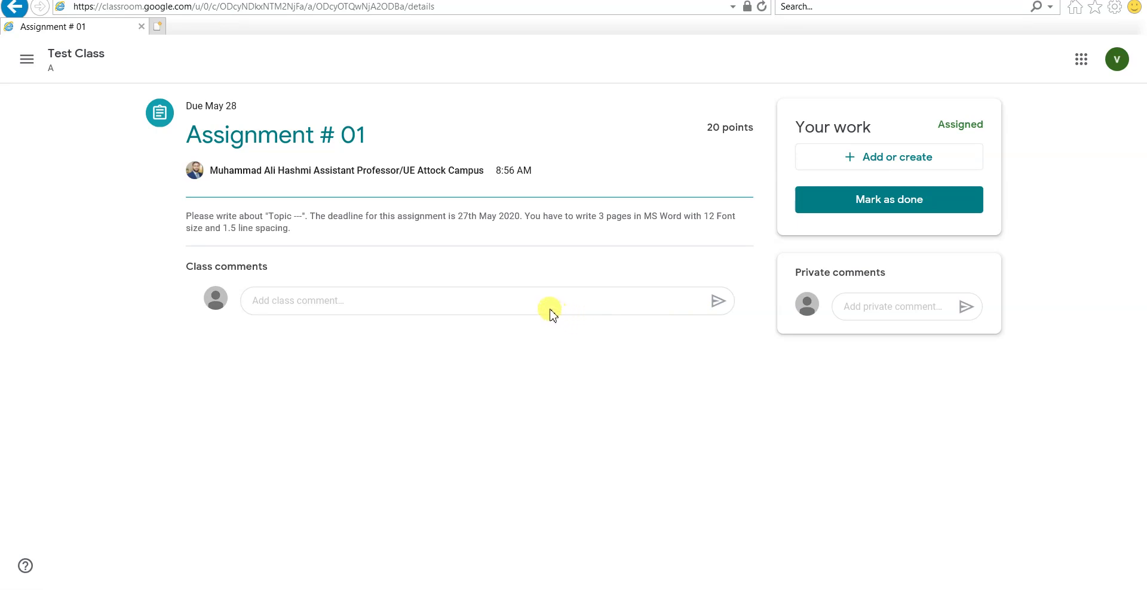
click(460, 296)
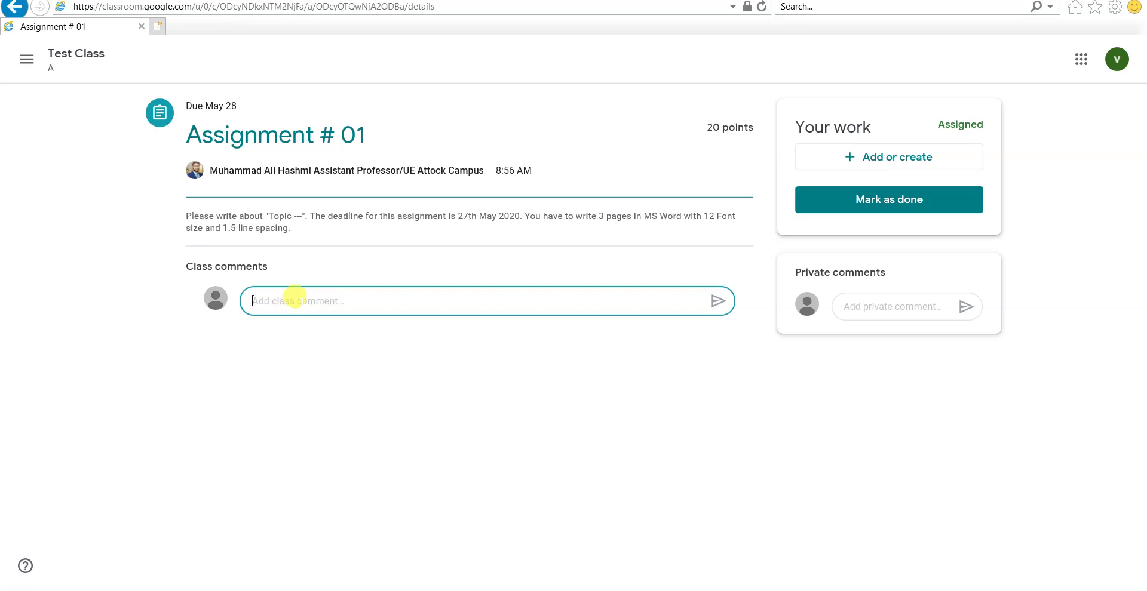
click(884, 306)
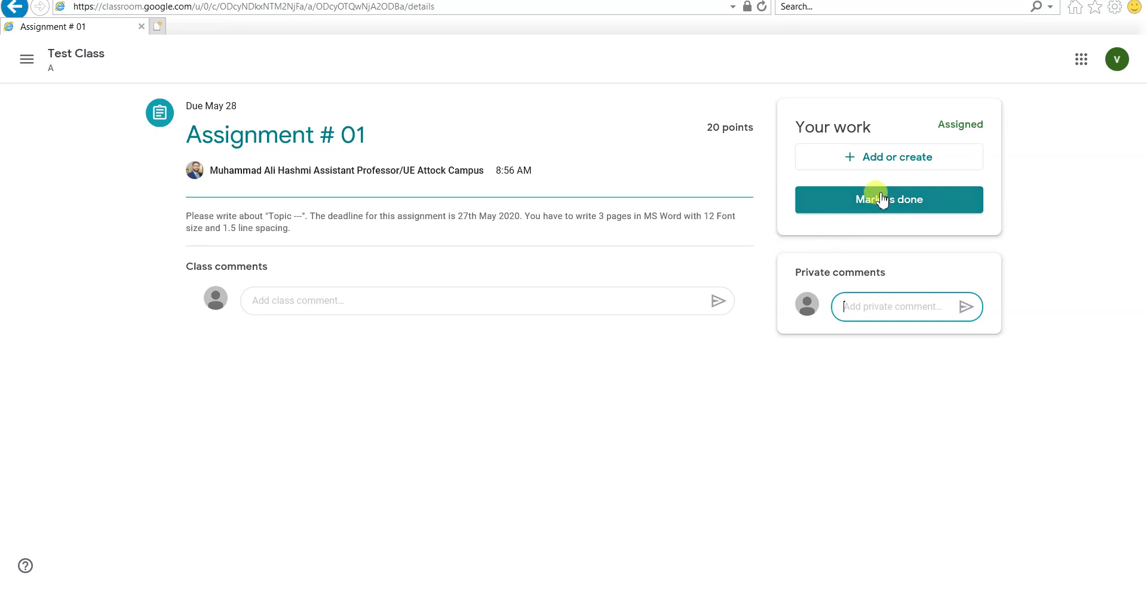
click(884, 160)
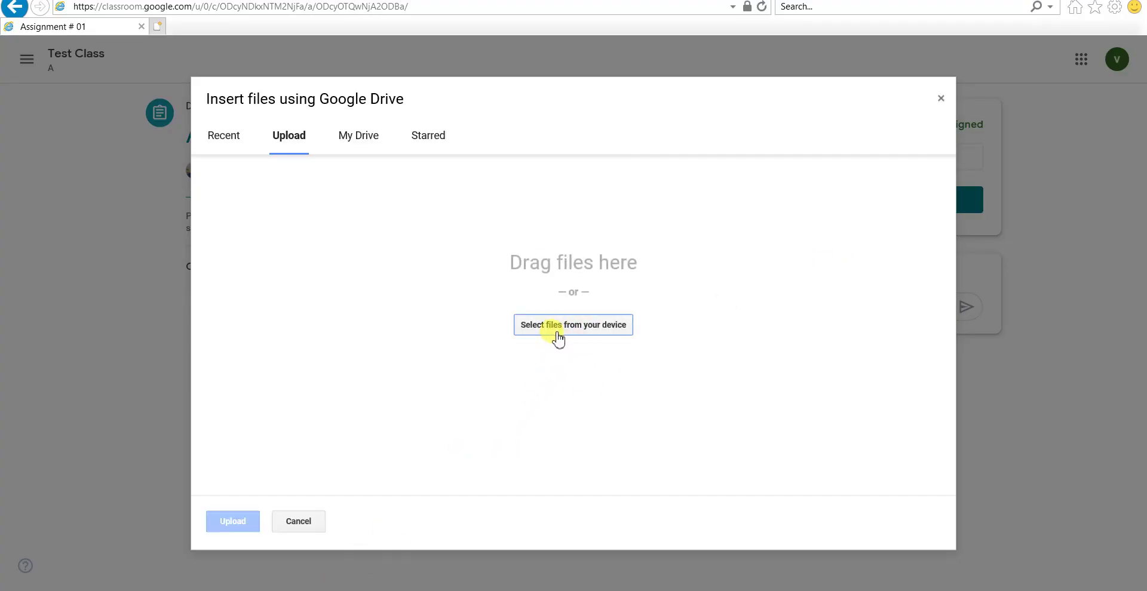
click(941, 98)
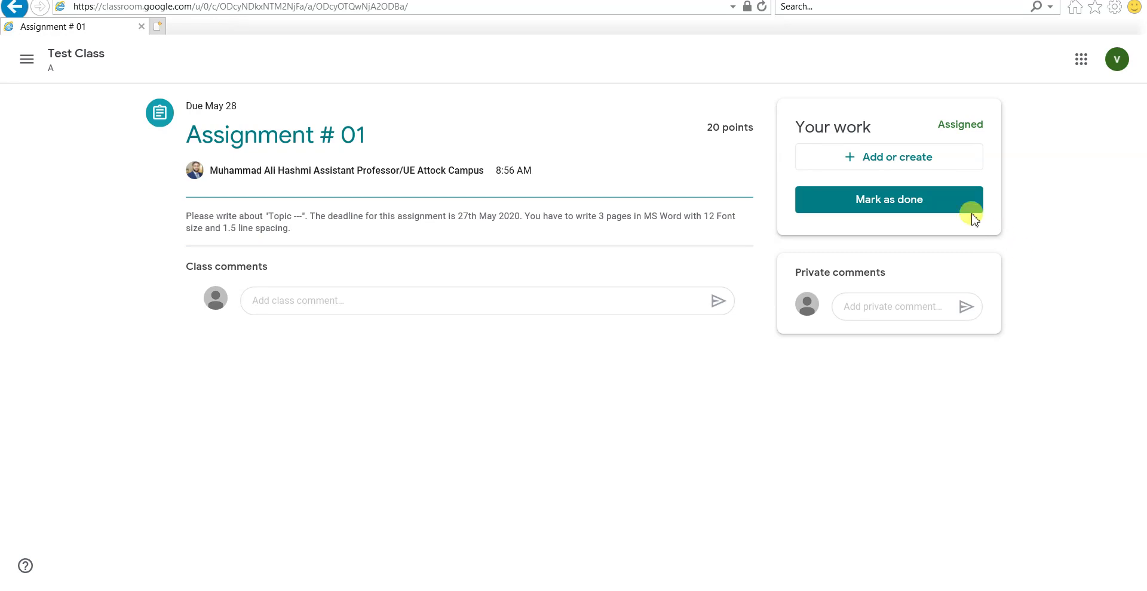
- Create the blank Doc 'visiting attock - Assignment # 01' and dismiss the view-history notice
click(877, 160)
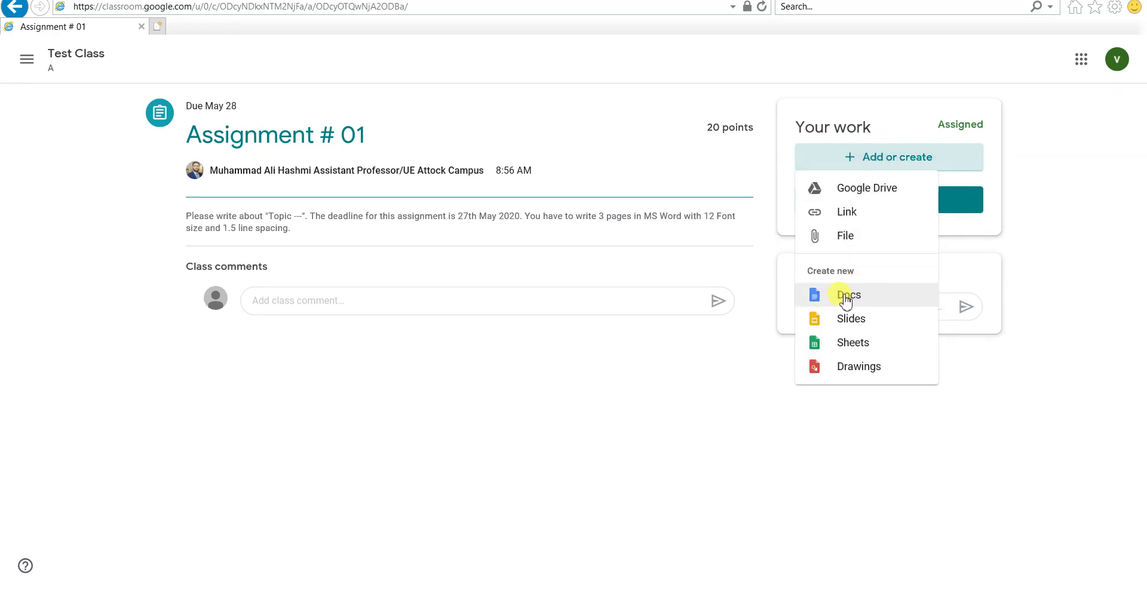
click(846, 299)
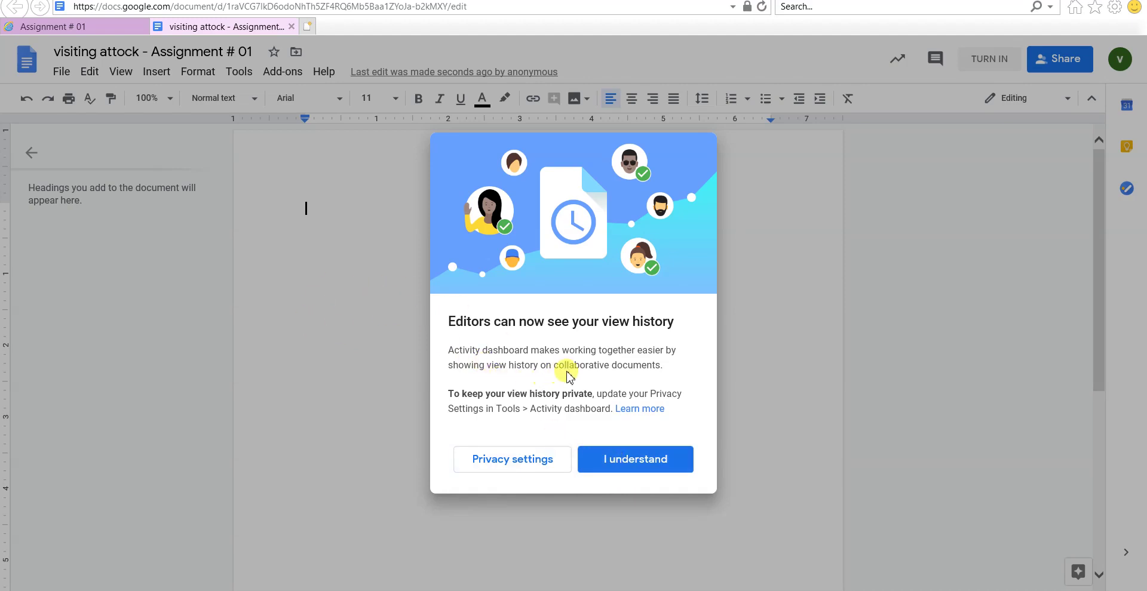
click(604, 449)
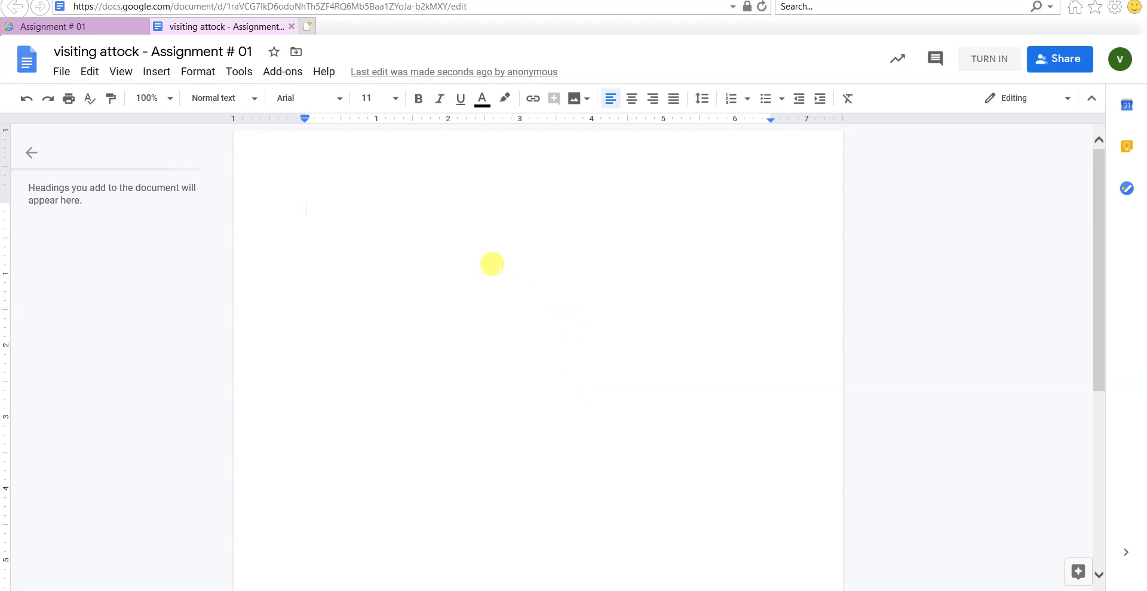
- Paste the article 'How calculate the charge transfer state with Gaussian 09?' into the document
text(How calculate the charge transfer state with Gaussian 09? The charges transferred between the frontier orbitals of the donor and acceptor can be calculated by the equation: (Xdonor - Xacceptor)/2(Ydonor - Yaceptor). where X and Y are the absolute electronegativity and the absolute hardness respectively. The values of X and Y are computed by X = 0.5 (I + A), Y = 0.5(I - A), where I = -E(HOMO) and A = -E(LUMO).  References for the above procedure https://doi.org/10.1016/j.molliq.2016.01.024 https://doi.org/10.1016/j.physe.2014.10.035   If you do population analysis calculations, you can get the charge transfer. there are few keywords, pop=npa, pop=nbo, pop=hirschfeld etc. Anybody interested can go through the BADER charge analysis. You will find really interesting charge transfer concept.)
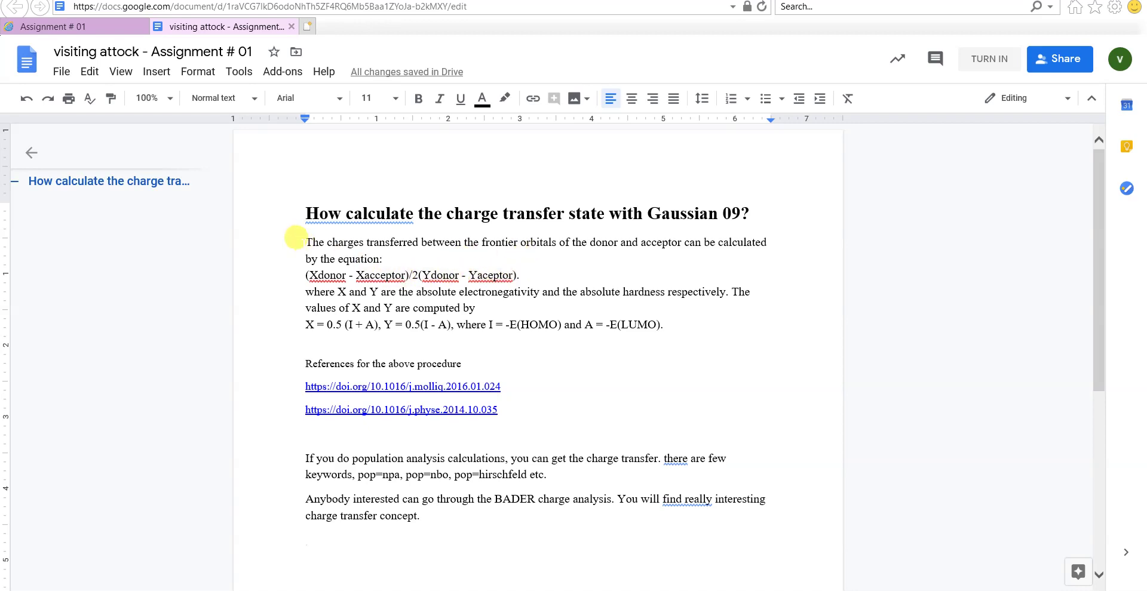
click(310, 241)
drag(310, 241, 658, 324)
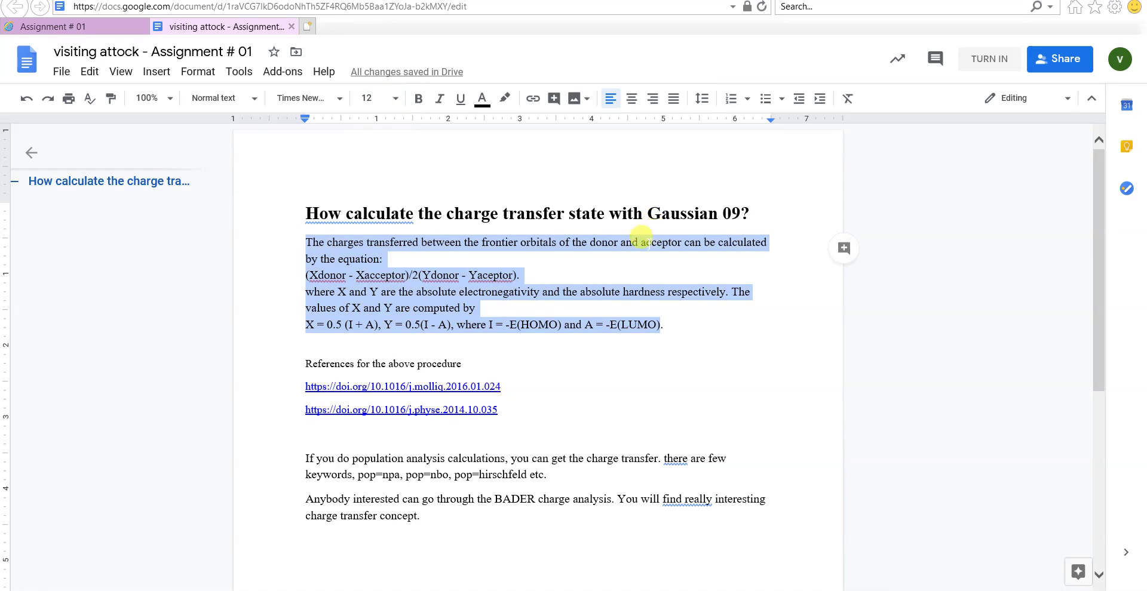
click(404, 308)
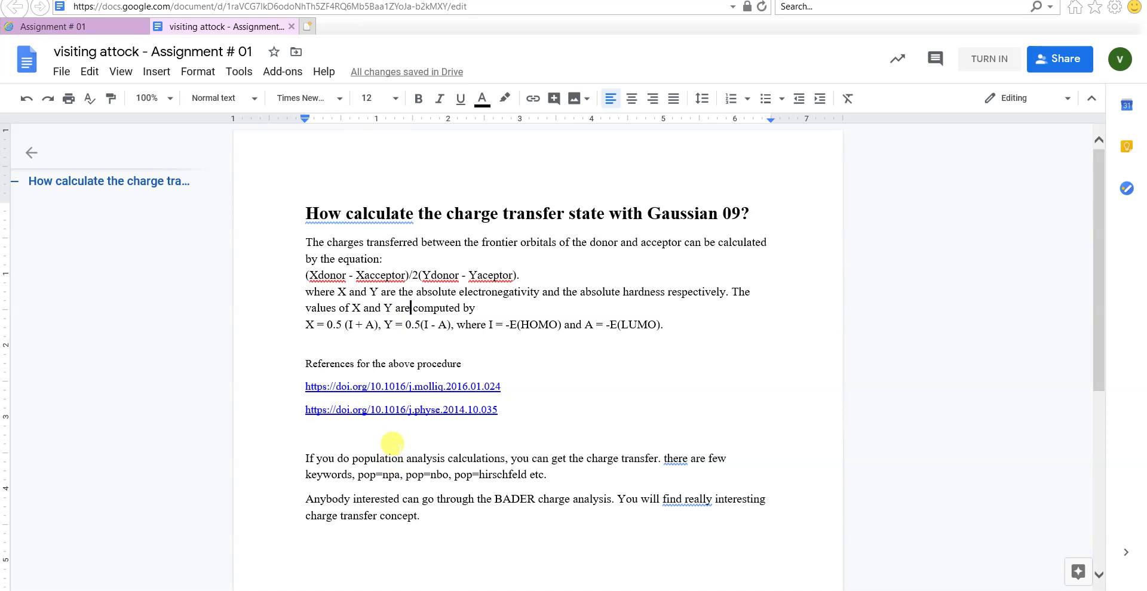
- Set line spacing to 1.5 for the paragraph defining X and Y
click(203, 73)
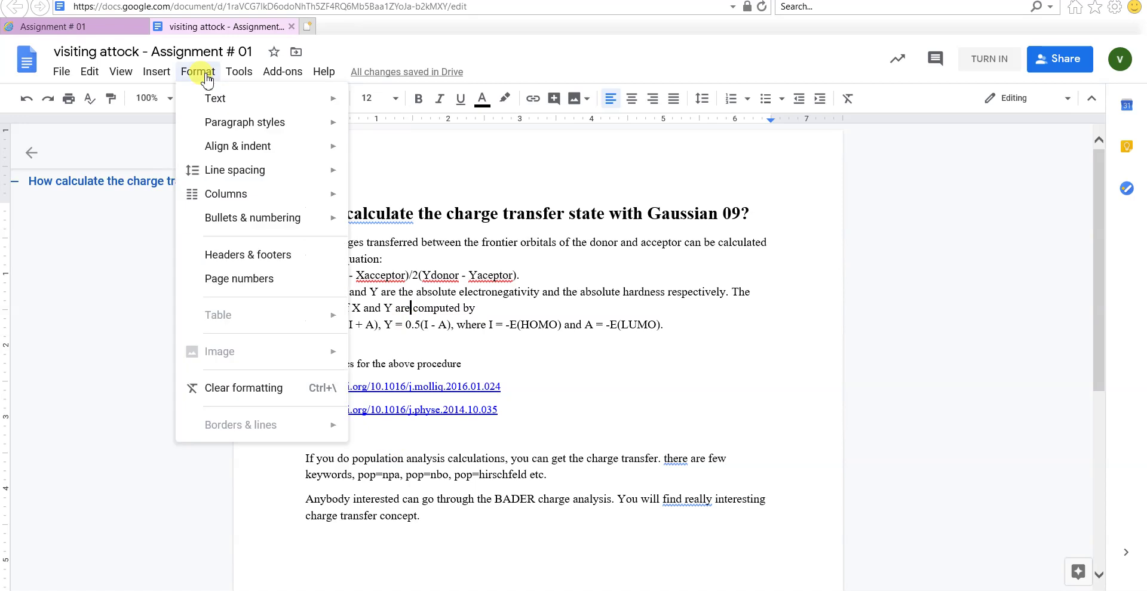
mouse_move(212, 100)
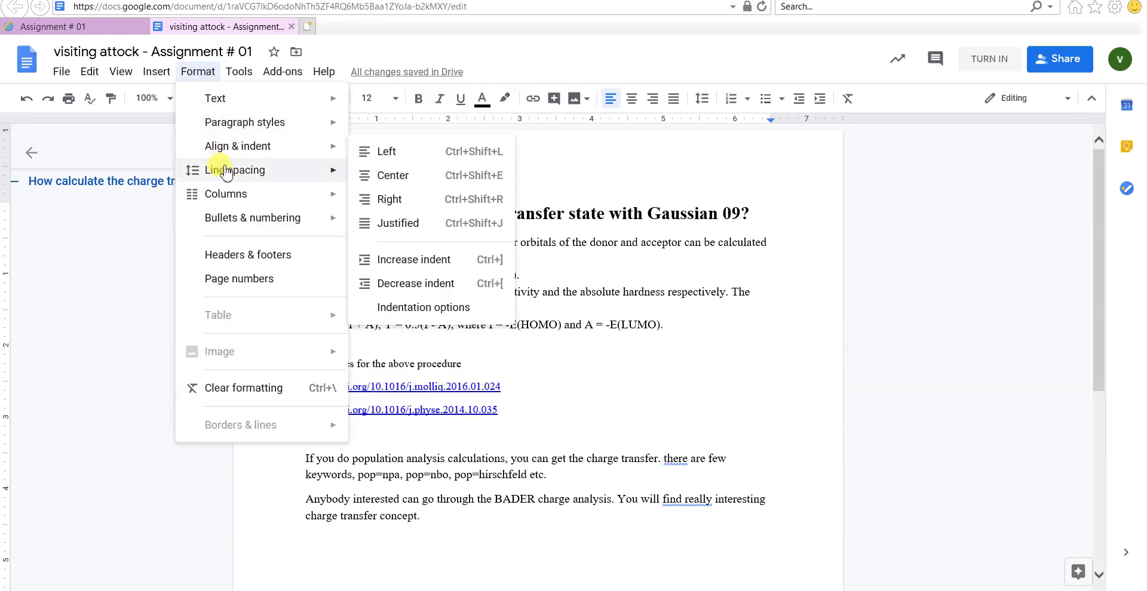
mouse_move(226, 172)
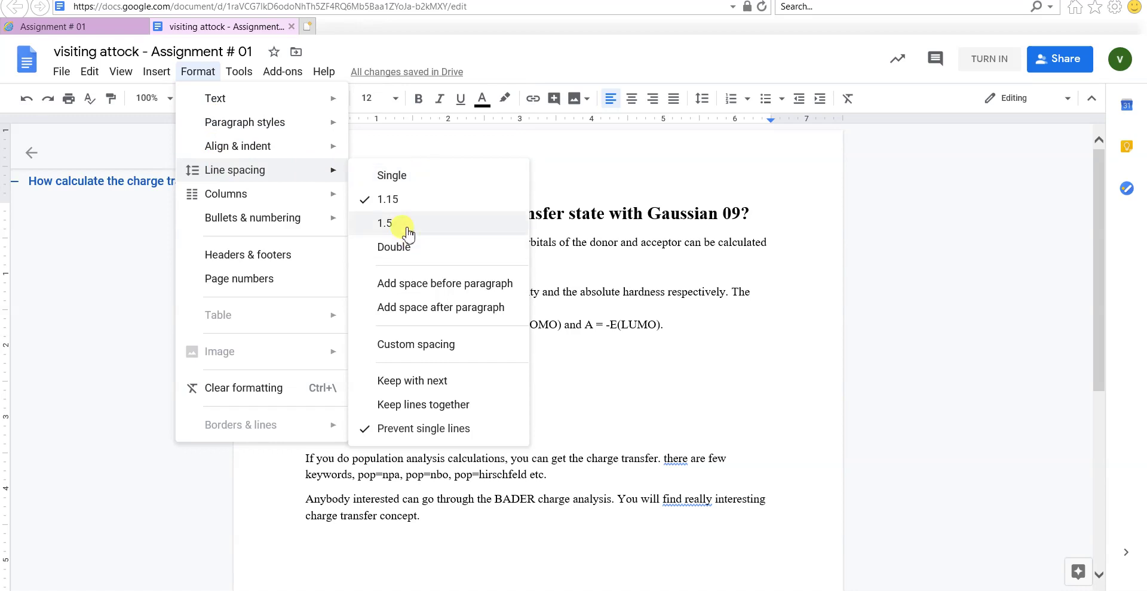
click(407, 226)
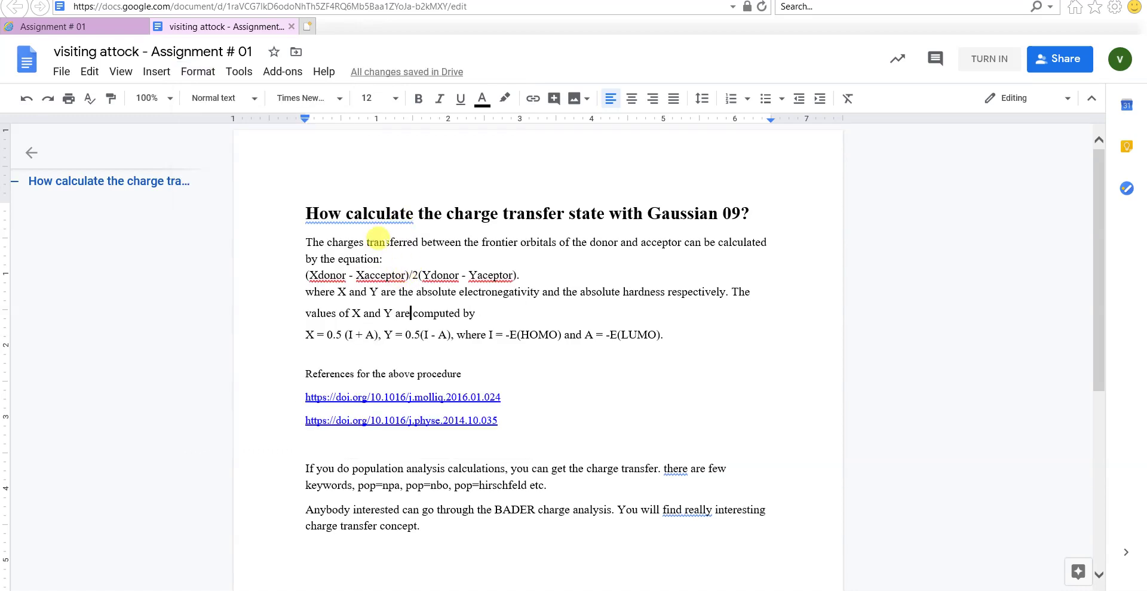
- Look through the Edit and View menus without changes, then click back into the text
click(92, 81)
mouse_move(125, 75)
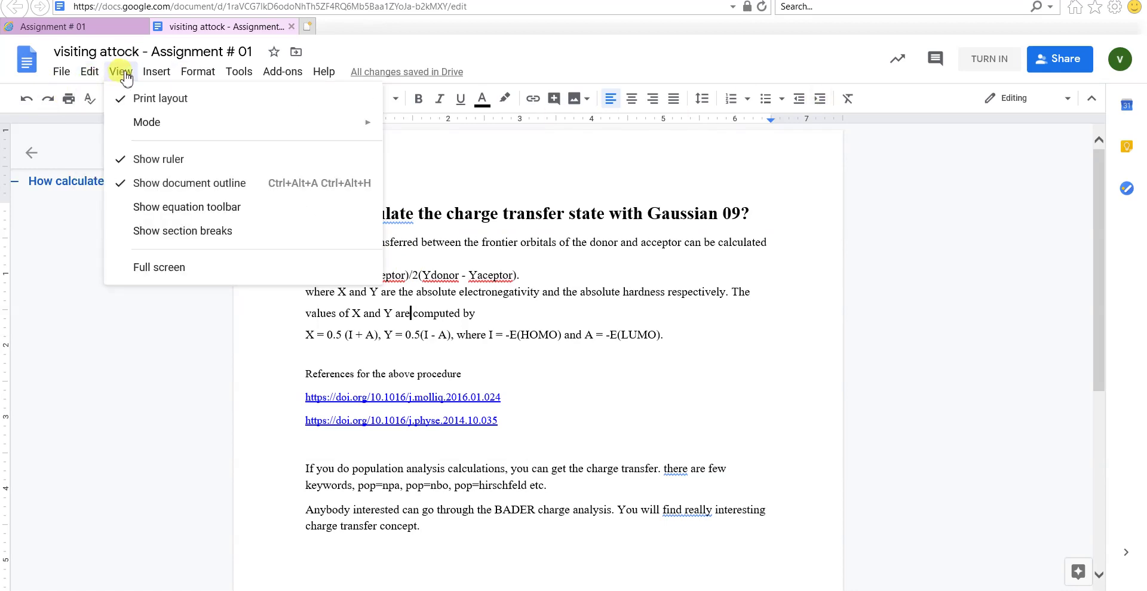
click(901, 307)
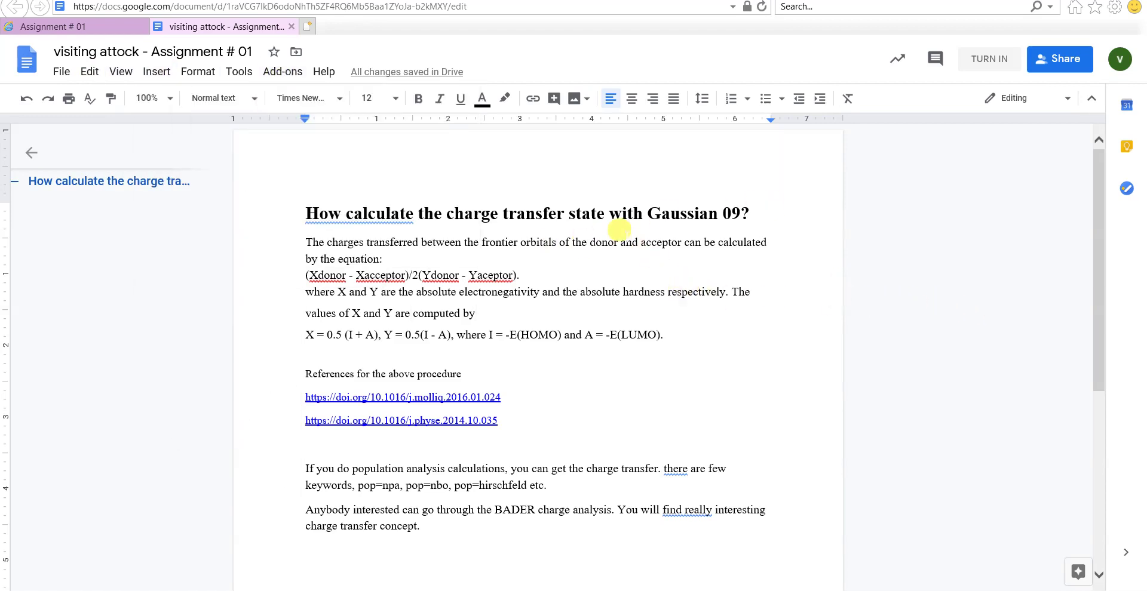
click(653, 314)
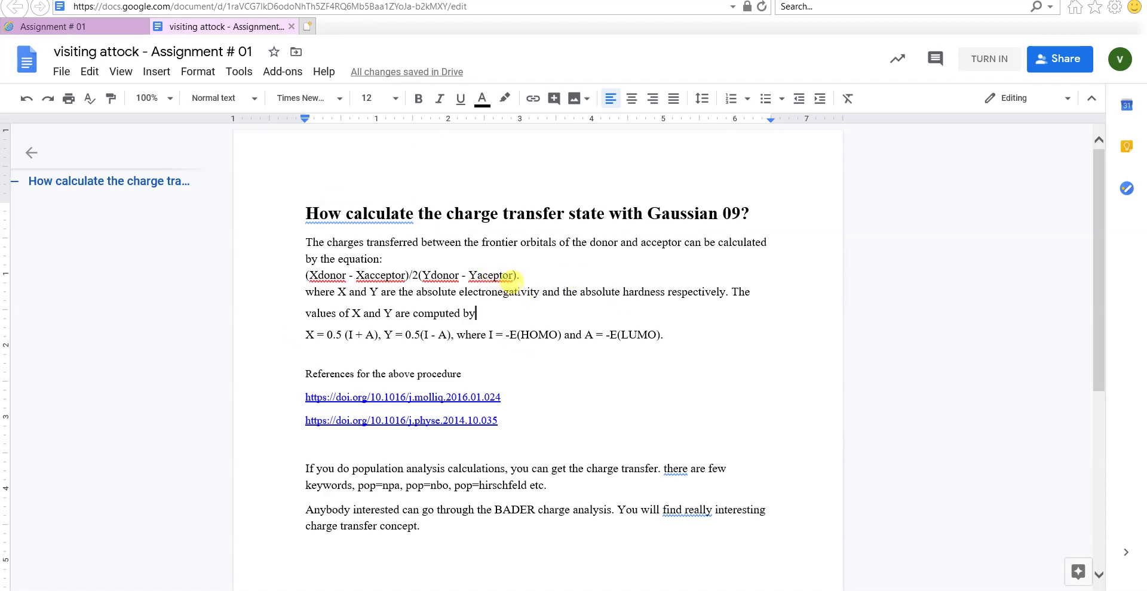
scroll(598, 250, down, 5)
scroll(776, 156, up, 1)
- Turn in Assignment # 01 with the 'visiting attock - Assignment # 01' doc attached
click(986, 61)
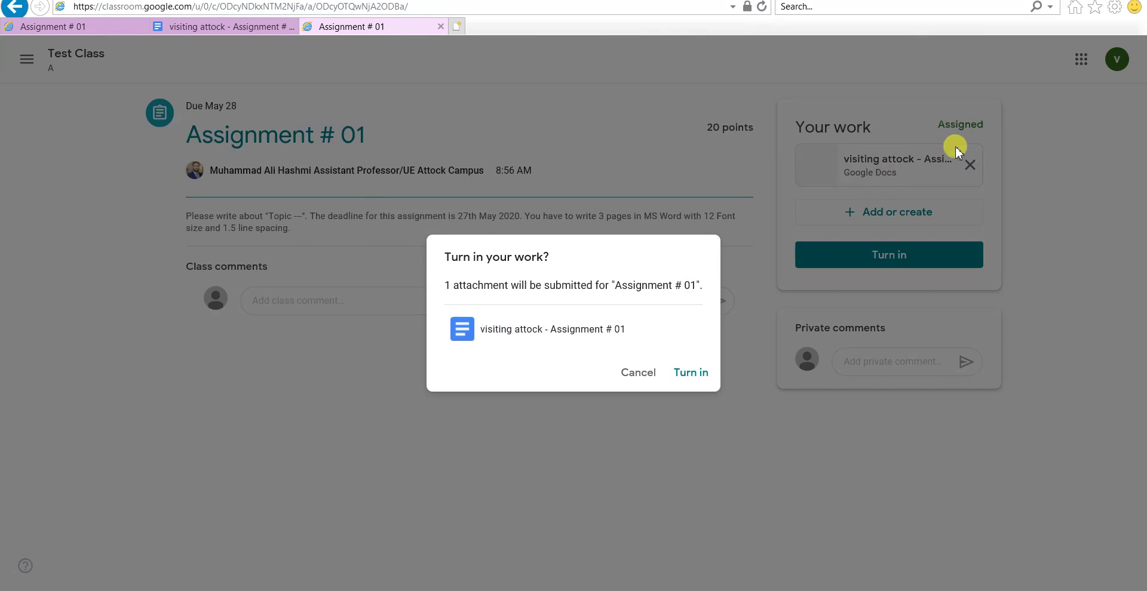
click(703, 377)
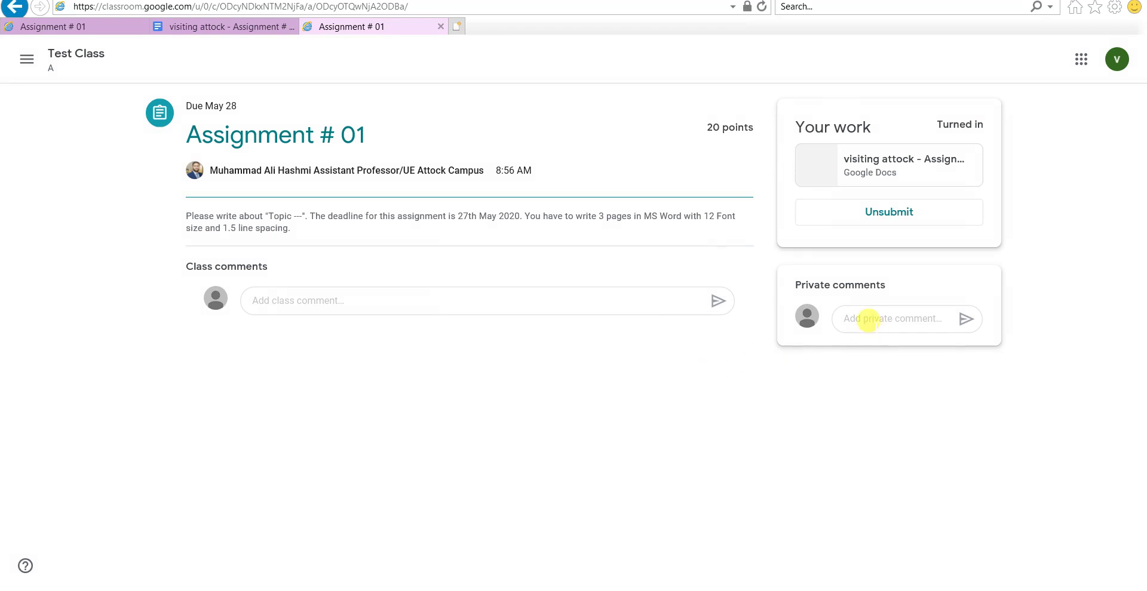
click(869, 322)
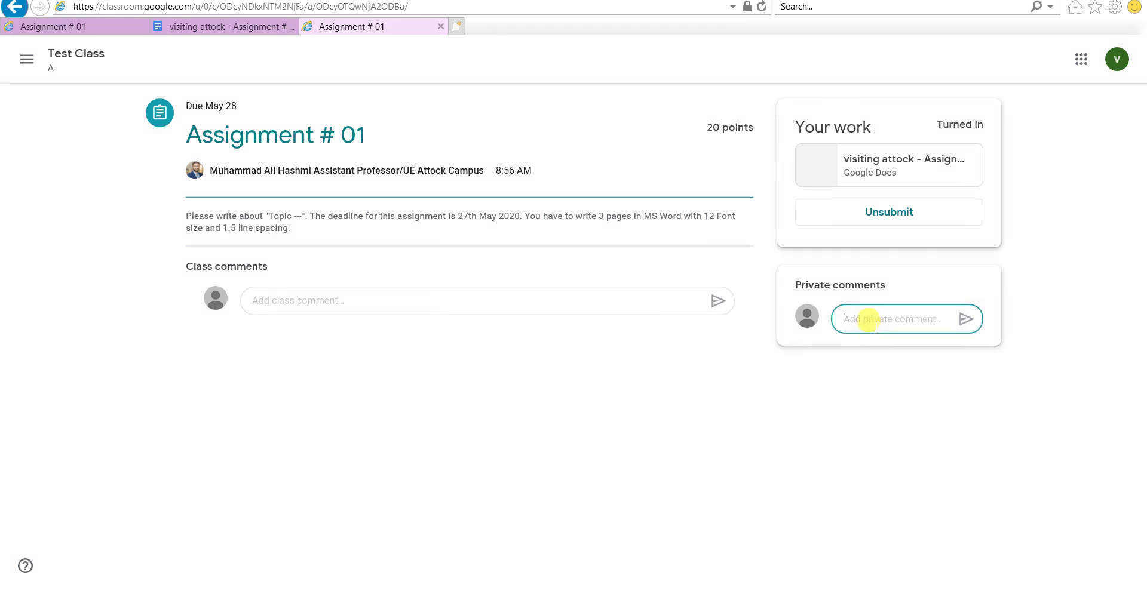
- Post the private comment 'I could not make it upto 3 pages.' to the teacher
text(I could not make it upto)
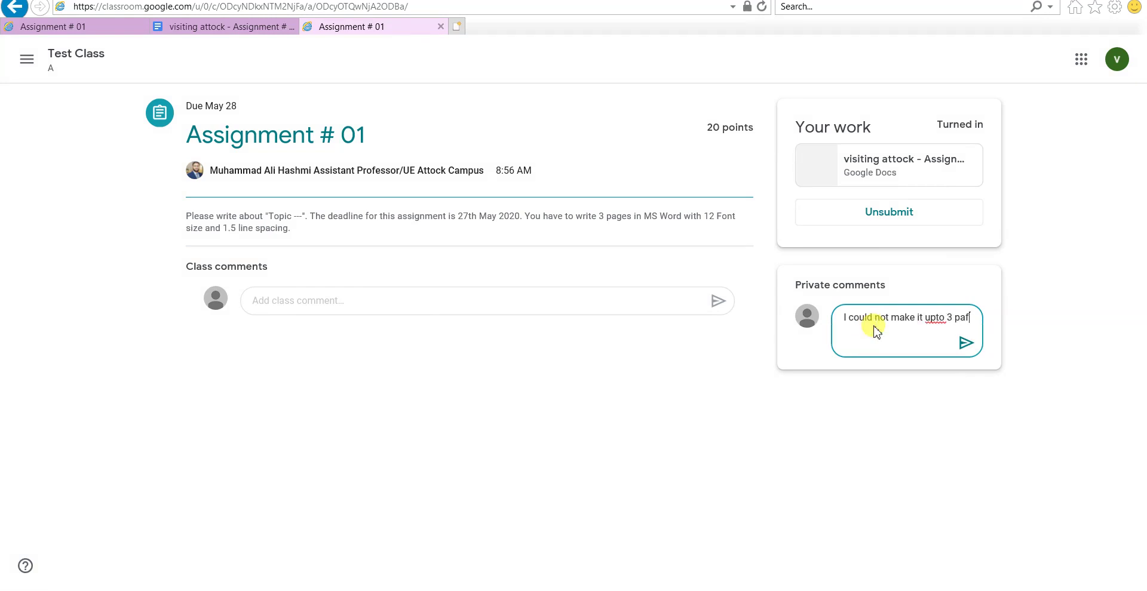
text( 3 pages.)
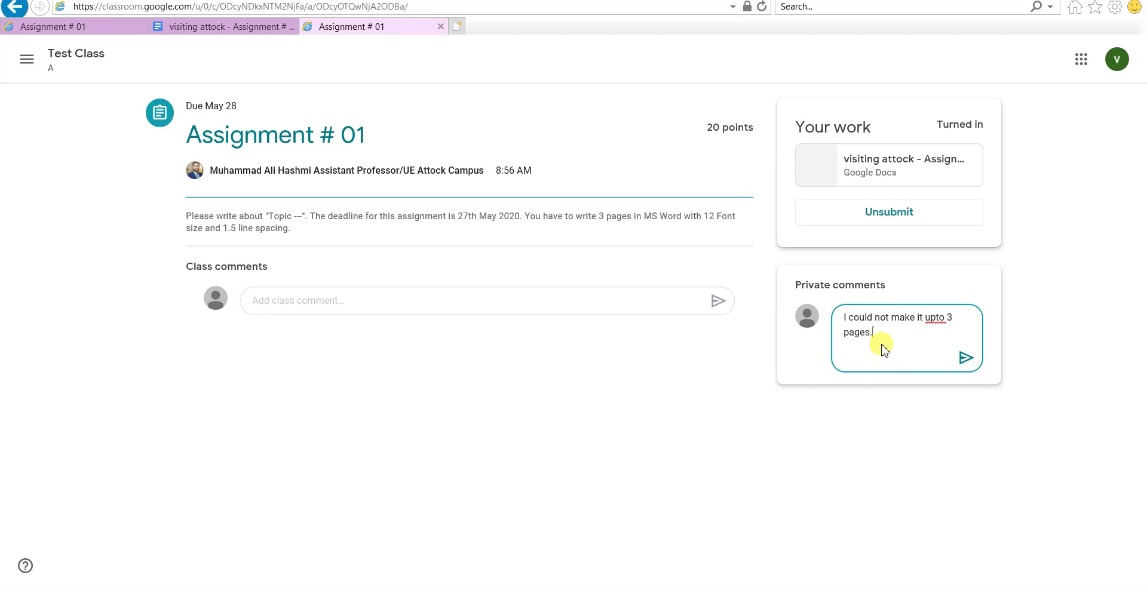
click(966, 358)
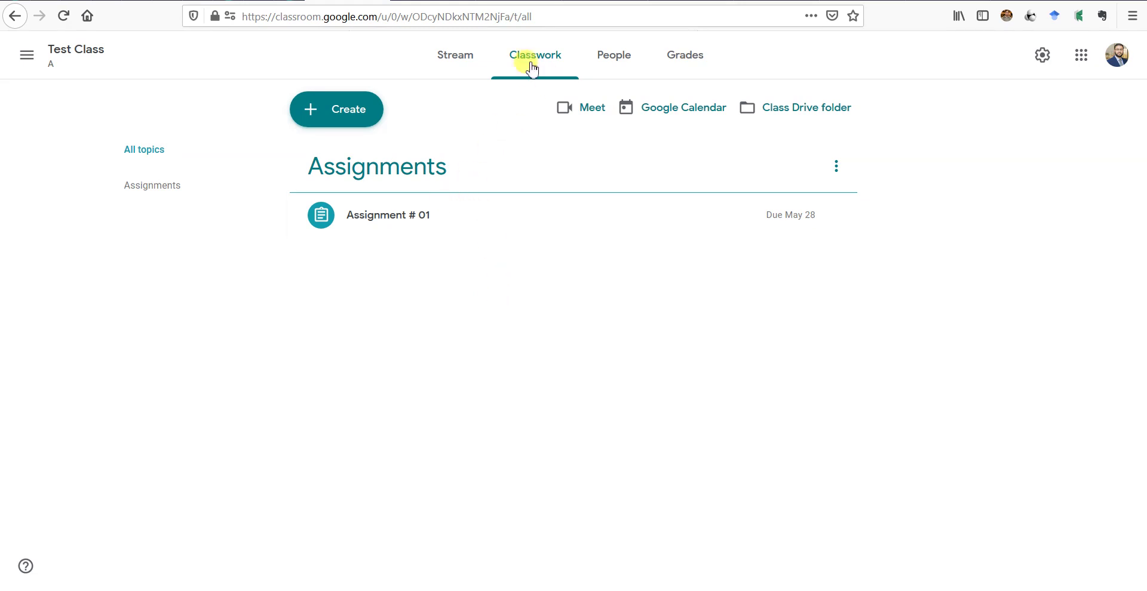
- As teacher, view the student's turned-in doc and private comment, then return to the student window
click(419, 226)
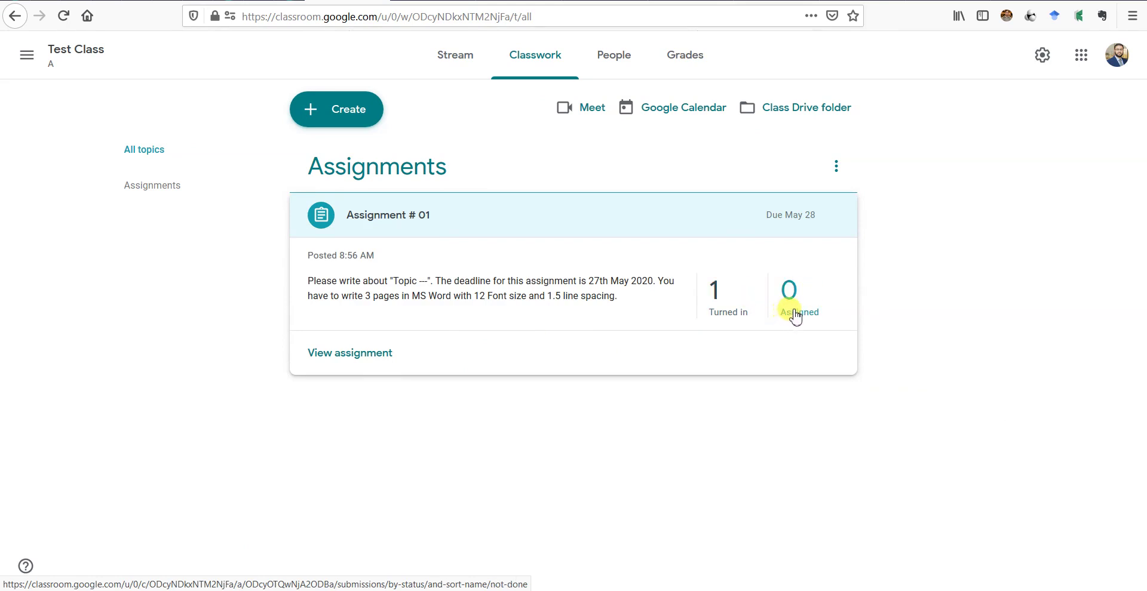
click(724, 307)
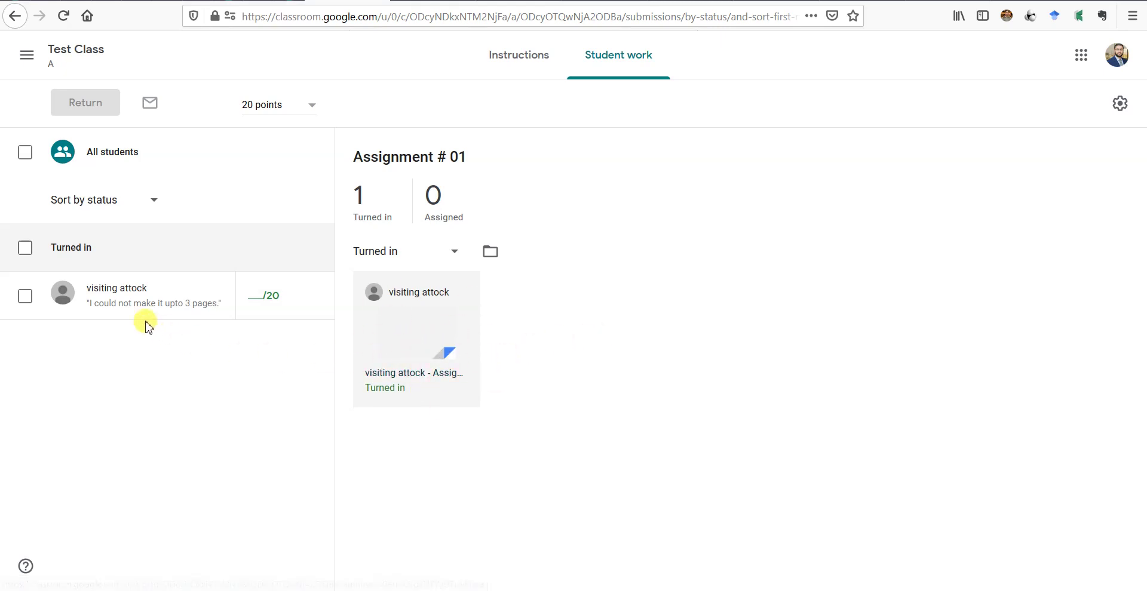
click(135, 305)
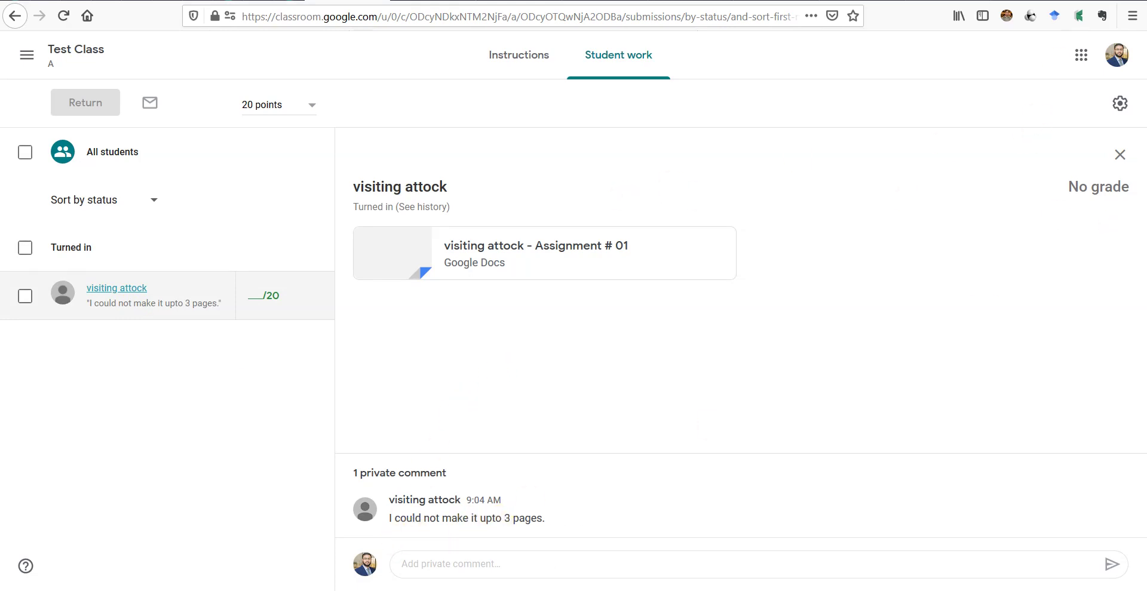
key(alt+Tab)
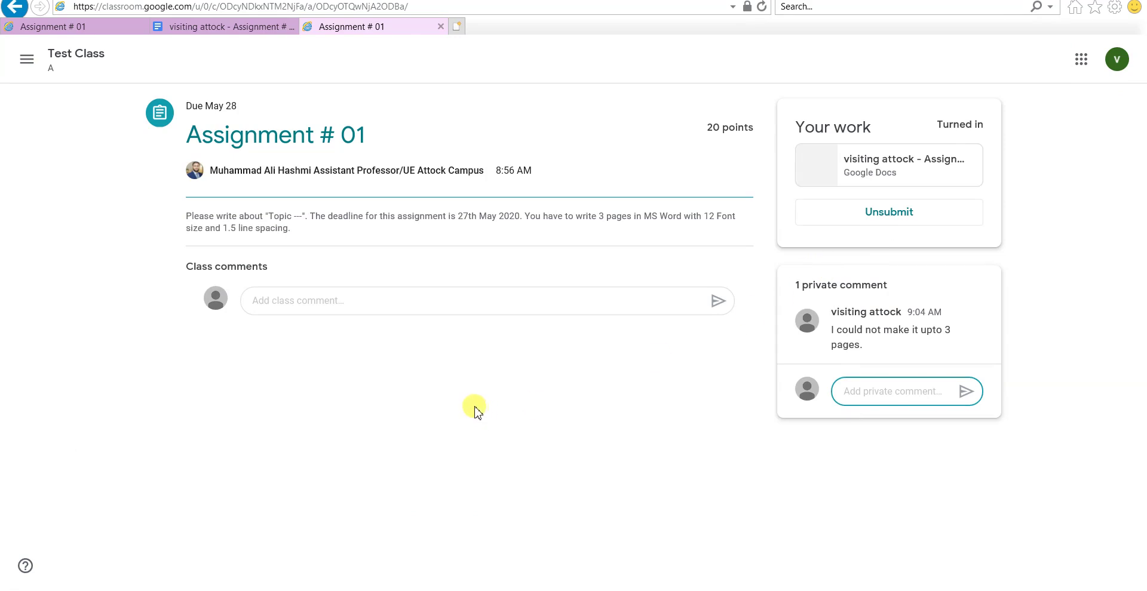